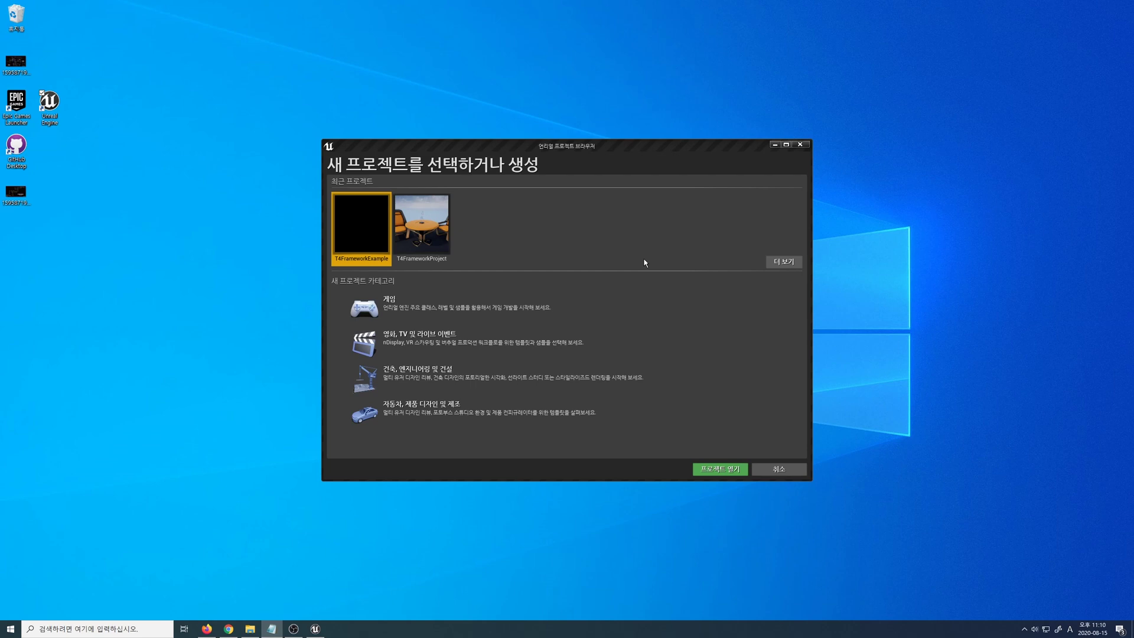
# Step: Start a new project in the Games (게임) category and proceed to its templates
pyautogui.click(602, 235)
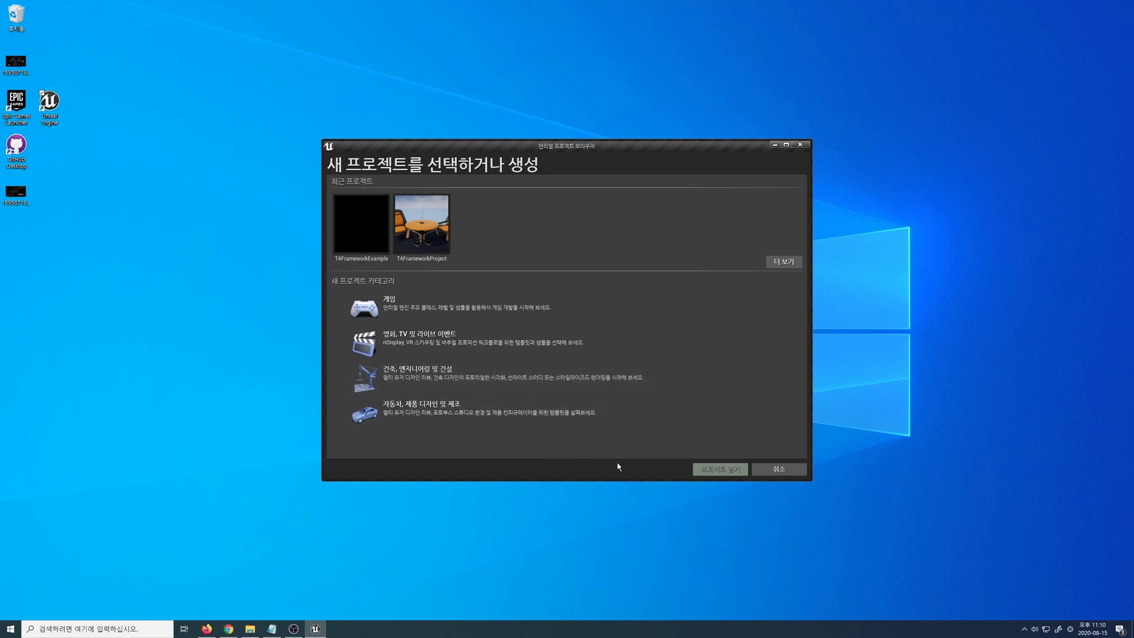
pyautogui.click(548, 305)
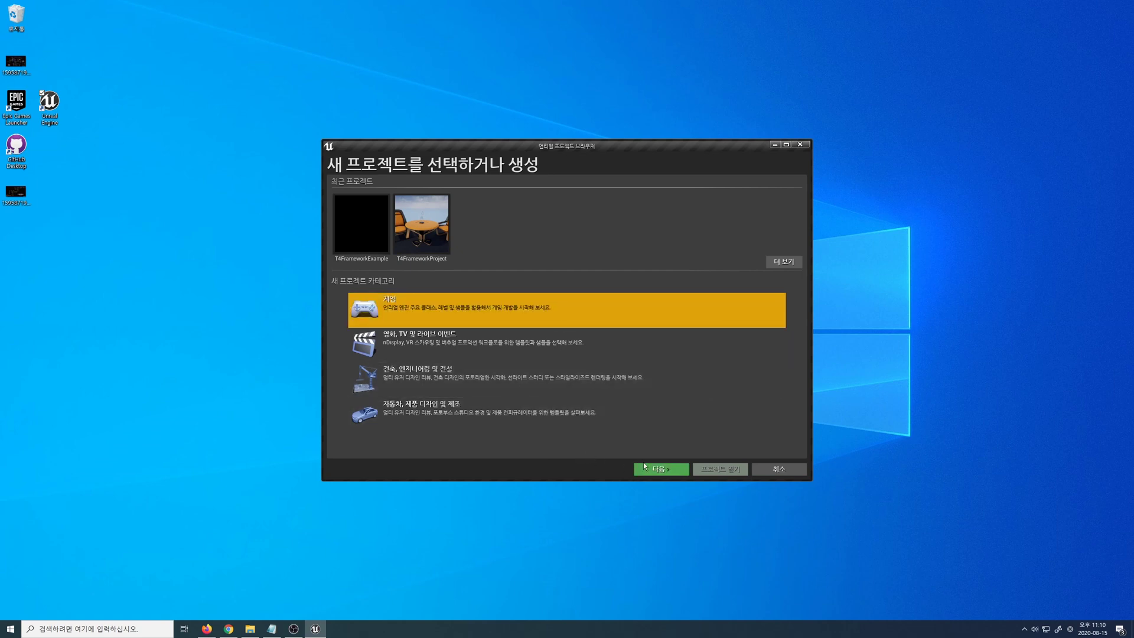
pyautogui.click(657, 469)
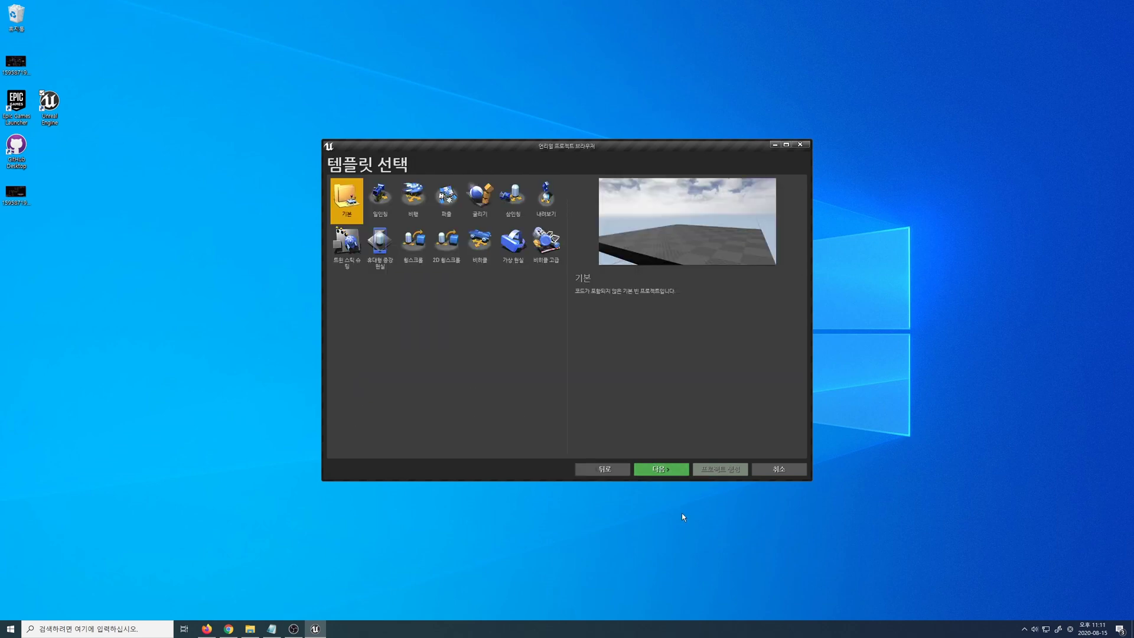
# Step: Preview the available game templates one after another, from First Person (일인칭) through Vehicle Advanced (비히클 고급)
pyautogui.click(384, 204)
pyautogui.click(410, 203)
pyautogui.click(446, 201)
pyautogui.click(480, 201)
pyautogui.click(512, 199)
pyautogui.click(545, 198)
pyautogui.click(348, 244)
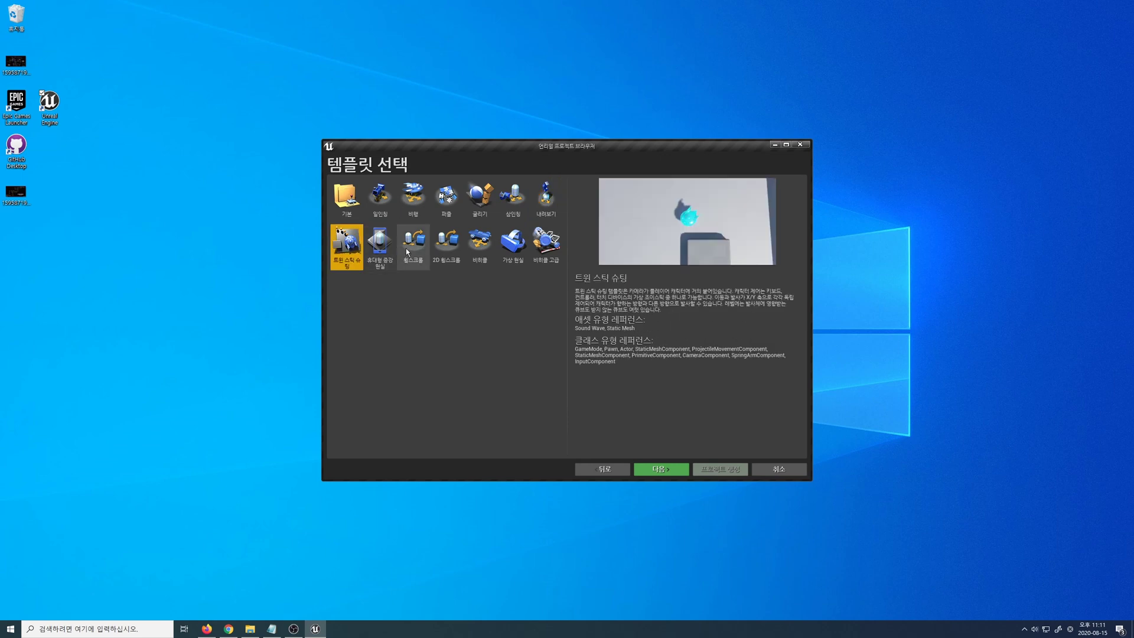
pyautogui.click(413, 244)
pyautogui.click(446, 250)
pyautogui.click(480, 246)
pyautogui.click(512, 245)
pyautogui.click(548, 263)
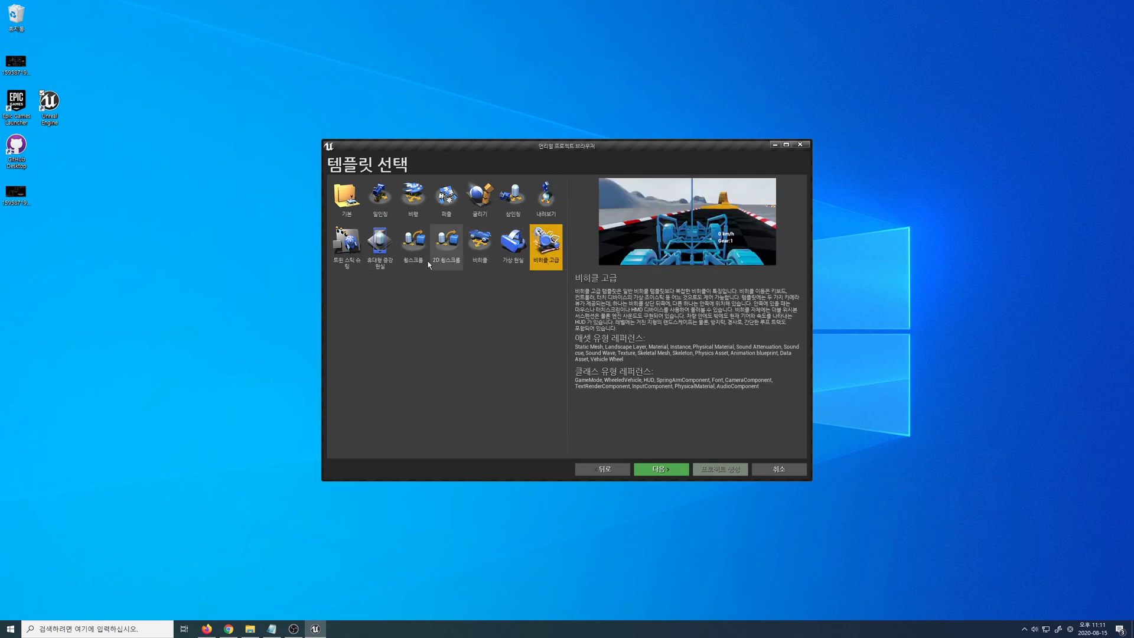
# Step: Compare the First Person and Third Person templates with Blank, and continue to the project settings with the Blank (기본) template
pyautogui.click(346, 200)
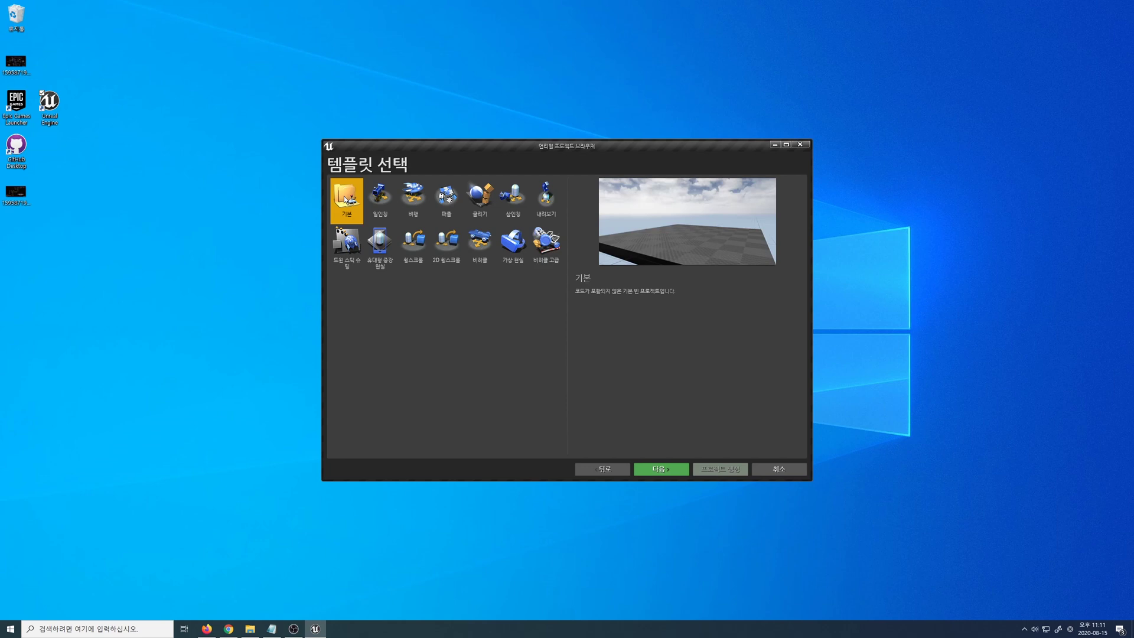
pyautogui.click(374, 205)
pyautogui.click(513, 208)
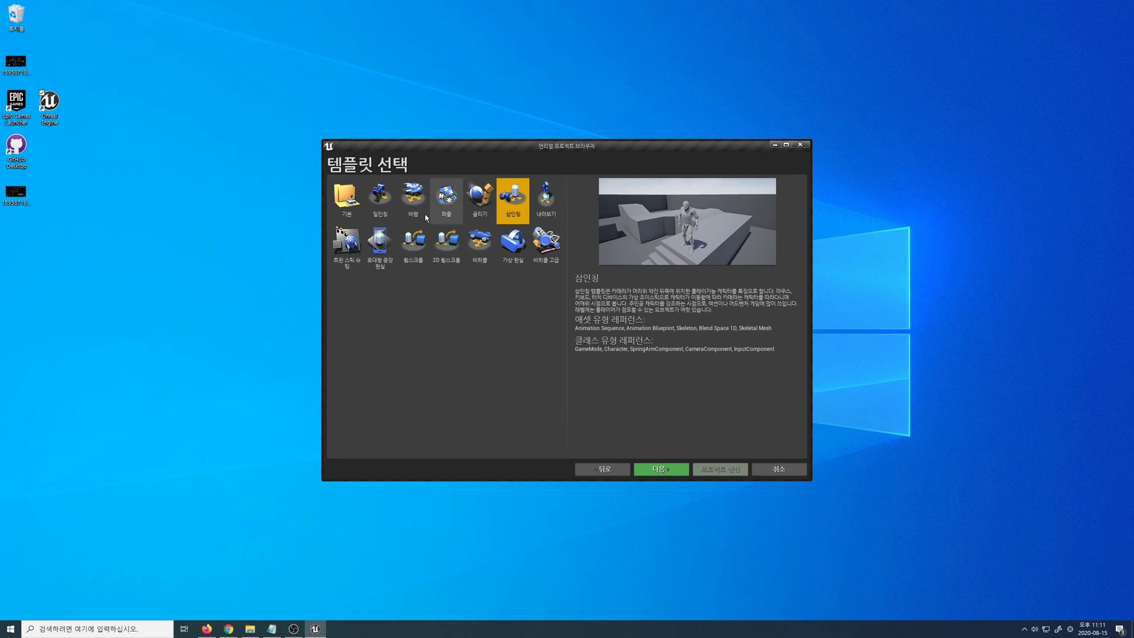
pyautogui.click(346, 200)
pyautogui.click(671, 469)
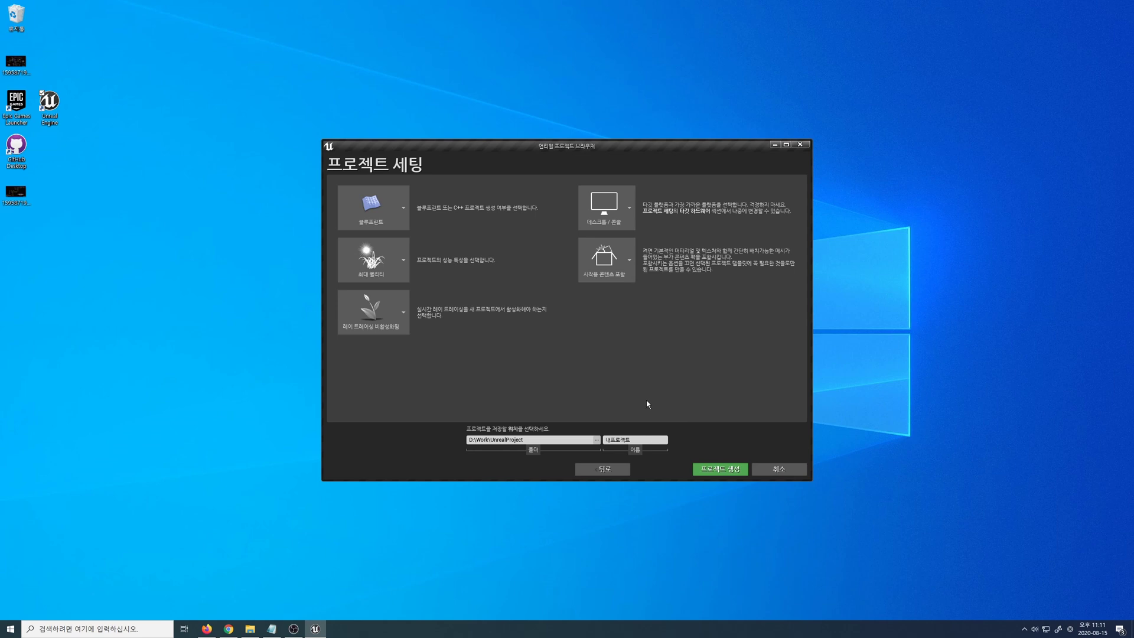
# Step: Look through the choices for project quality, target platform and starter content without changing them
pyautogui.click(385, 257)
pyautogui.click(385, 256)
pyautogui.click(622, 210)
pyautogui.click(622, 210)
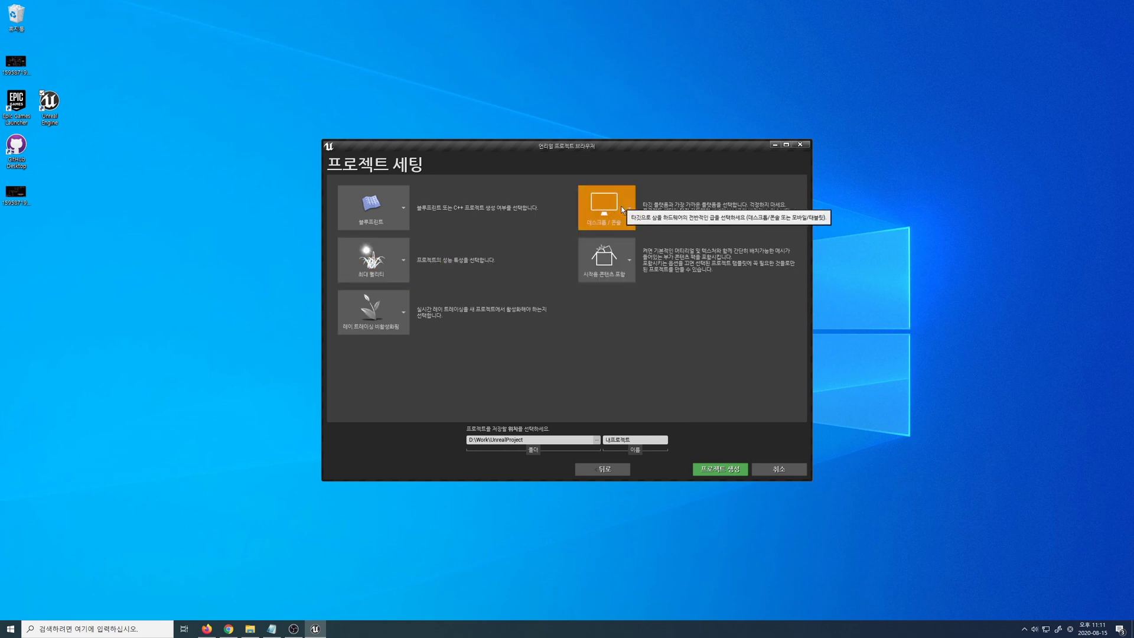
pyautogui.click(620, 265)
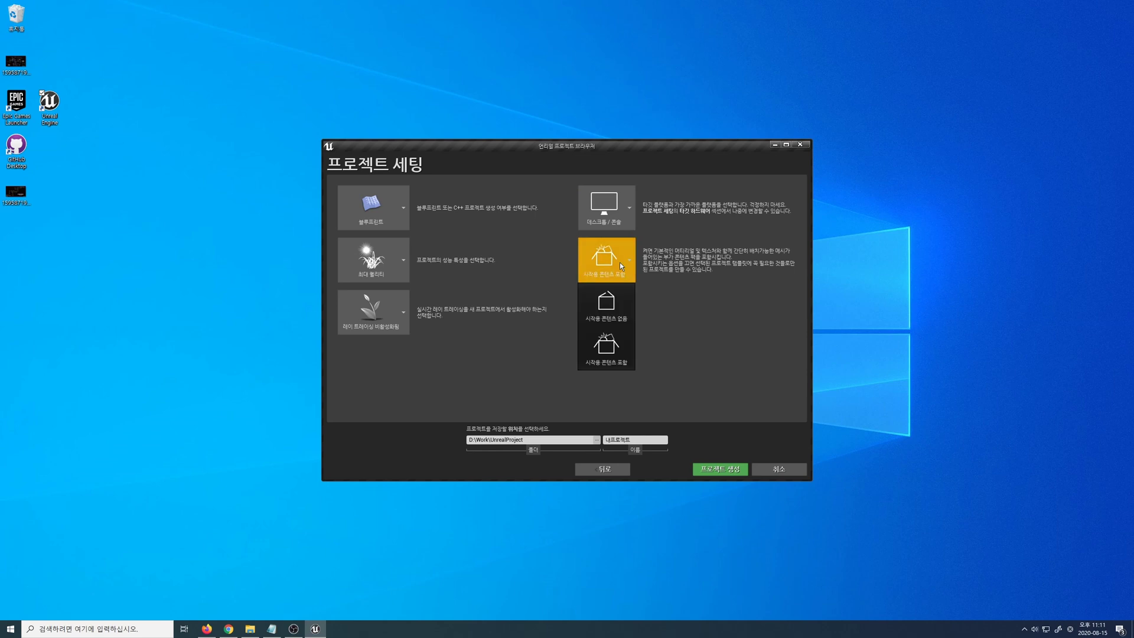
pyautogui.click(619, 262)
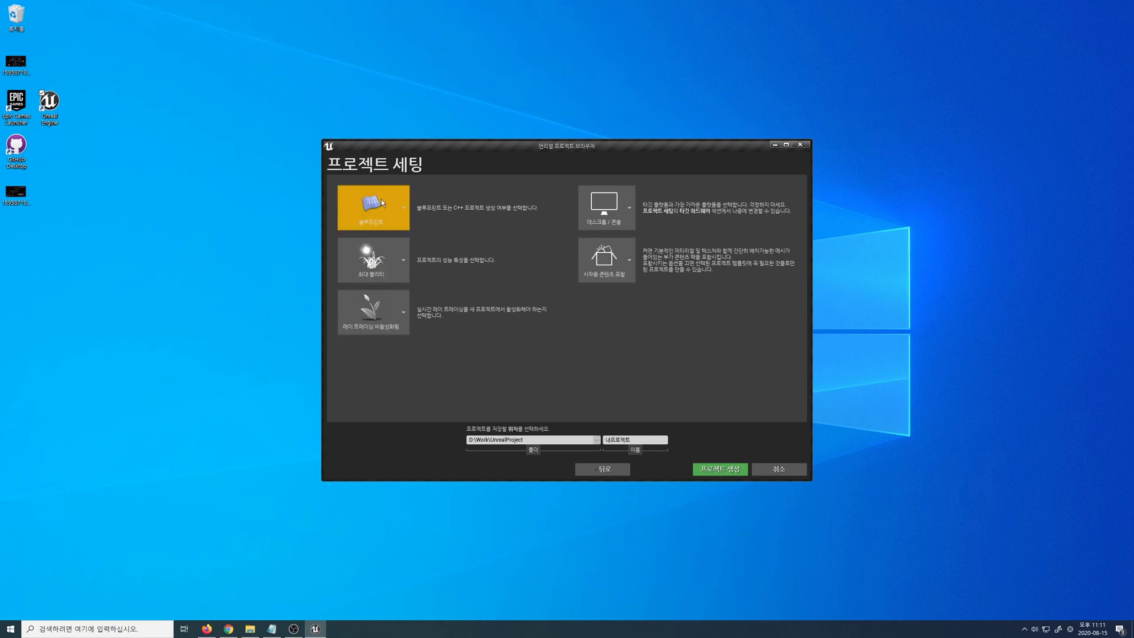
# Step: Compare the Blueprint and C++ project types and set the new project to C++
pyautogui.click(403, 207)
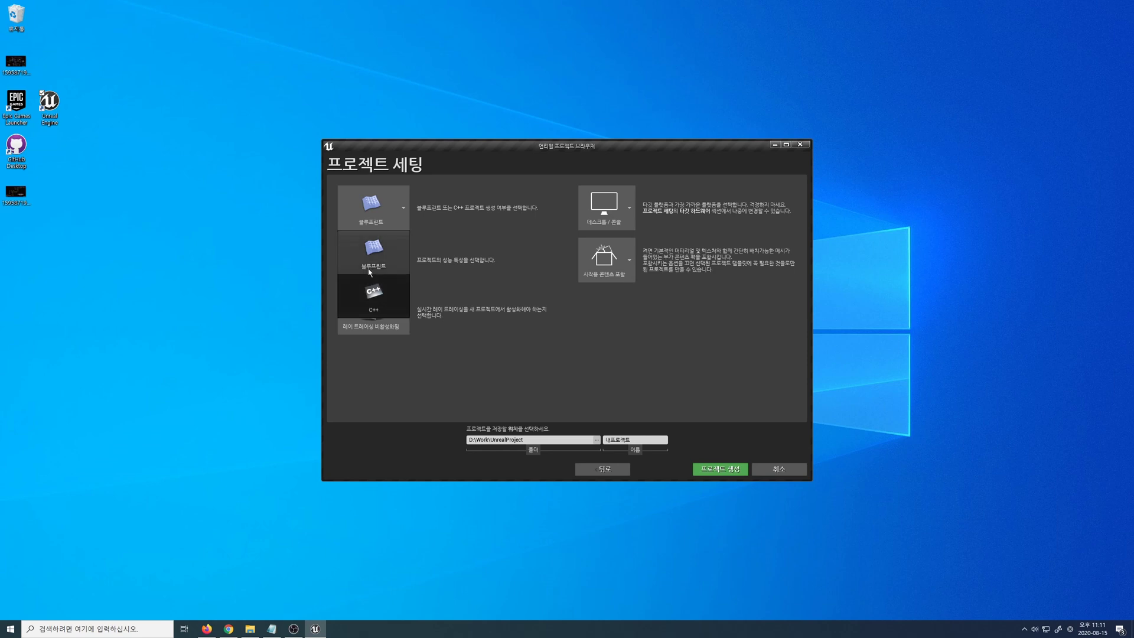
pyautogui.click(373, 254)
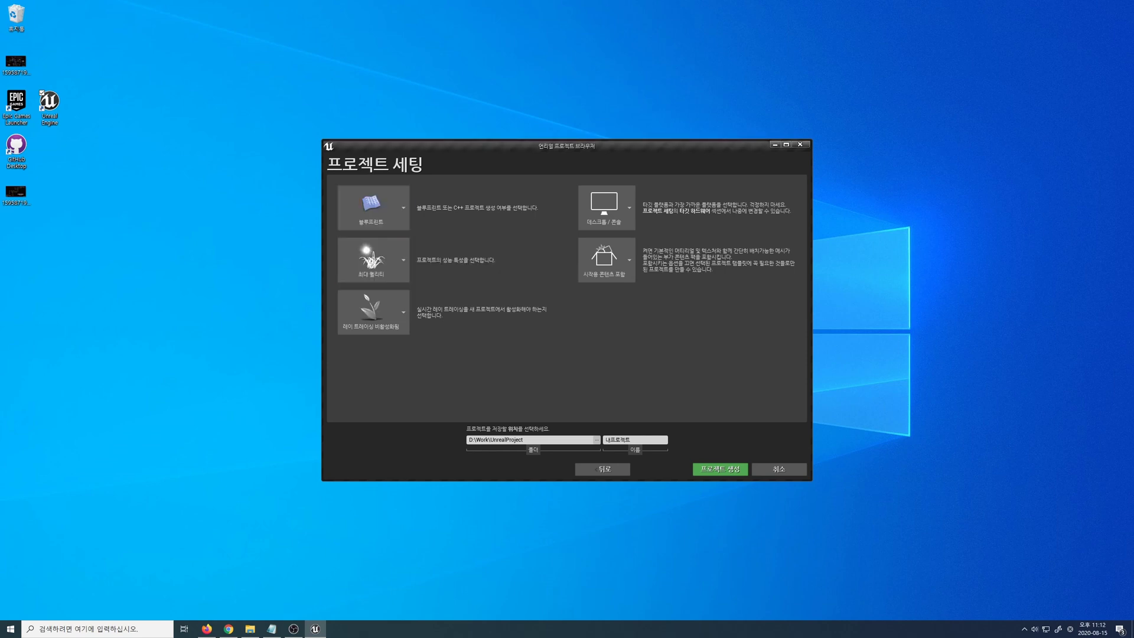
pyautogui.click(402, 219)
pyautogui.click(382, 297)
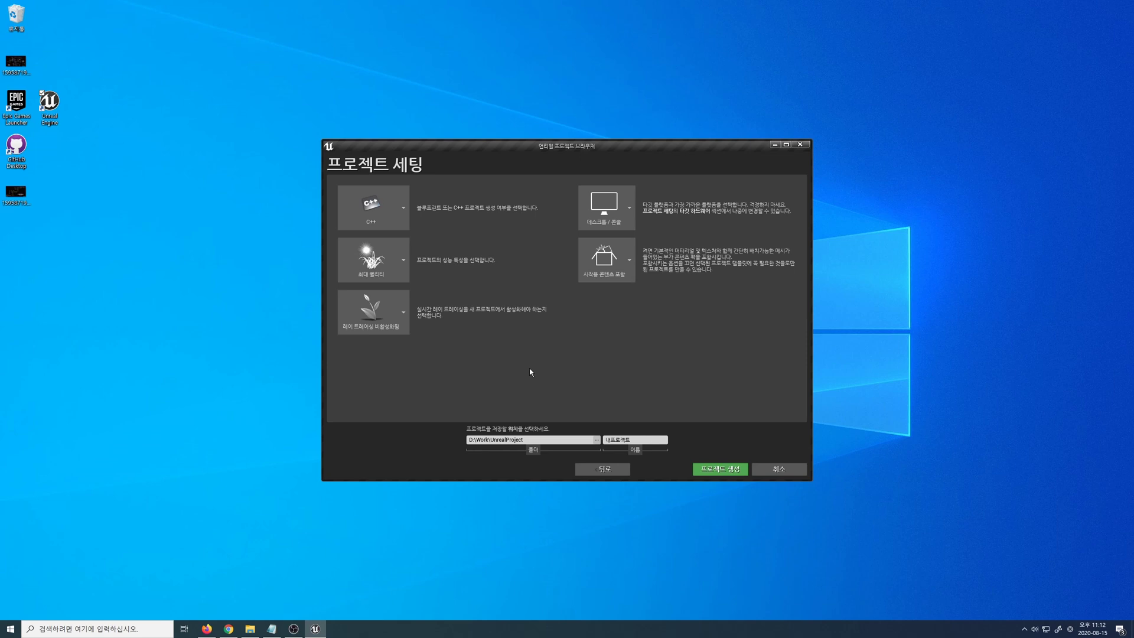
# Step: Name the project MyProject and create it in D:\Work\UnrealProject
pyautogui.click(645, 440)
pyautogui.press('BackSpace')
pyautogui.write('MyProject')
pyautogui.click(725, 471)
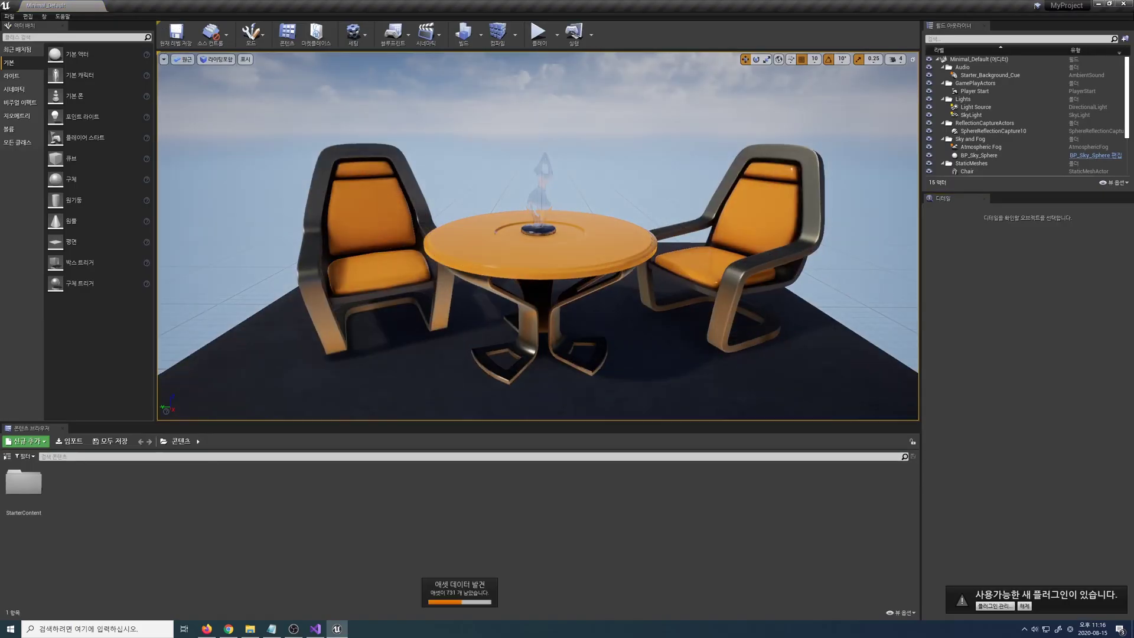
# Step: Show the content folder tree, open StarterContent's Maps folder and select the Minimal_Default level
pyautogui.click(8, 457)
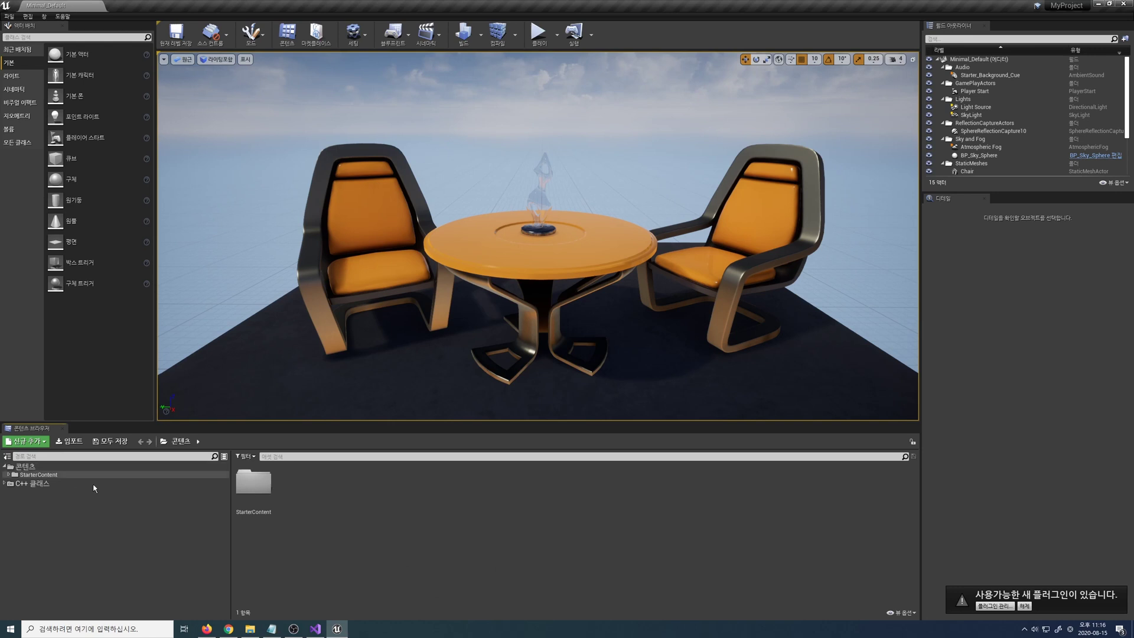
pyautogui.doubleClick(38, 474)
pyautogui.click(48, 514)
pyautogui.click(337, 487)
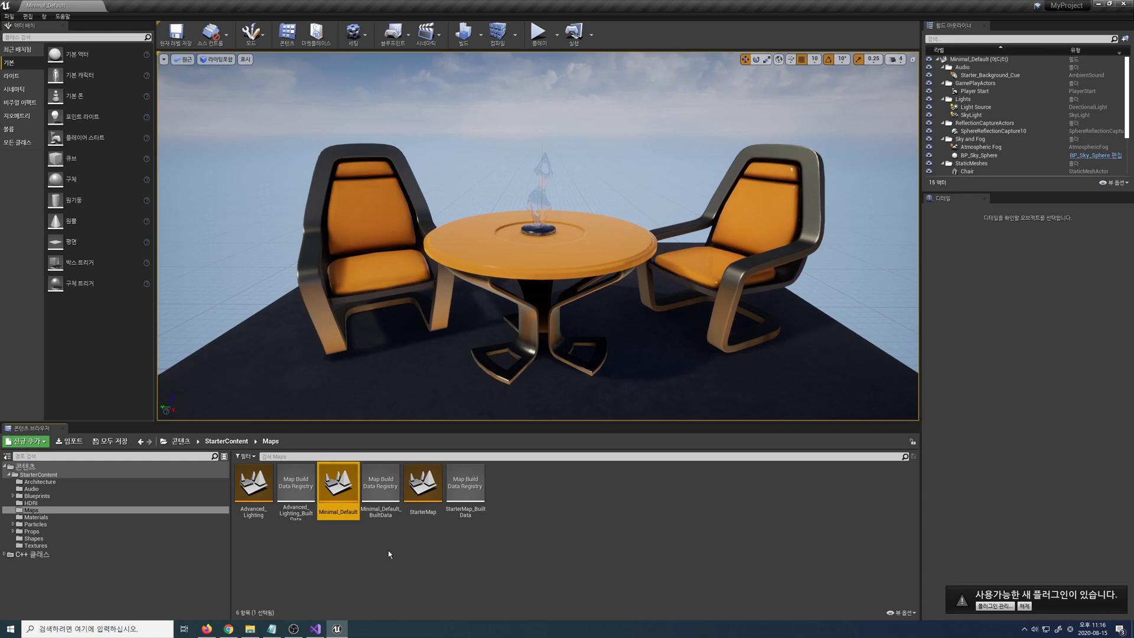
# Step: Move the chair on the near side of the table to about X -170, Y 125, Z 32 and save the current level
pyautogui.click(374, 279)
pyautogui.moveTo(371, 327); pyautogui.dragTo(309, 360)
pyautogui.click(553, 550)
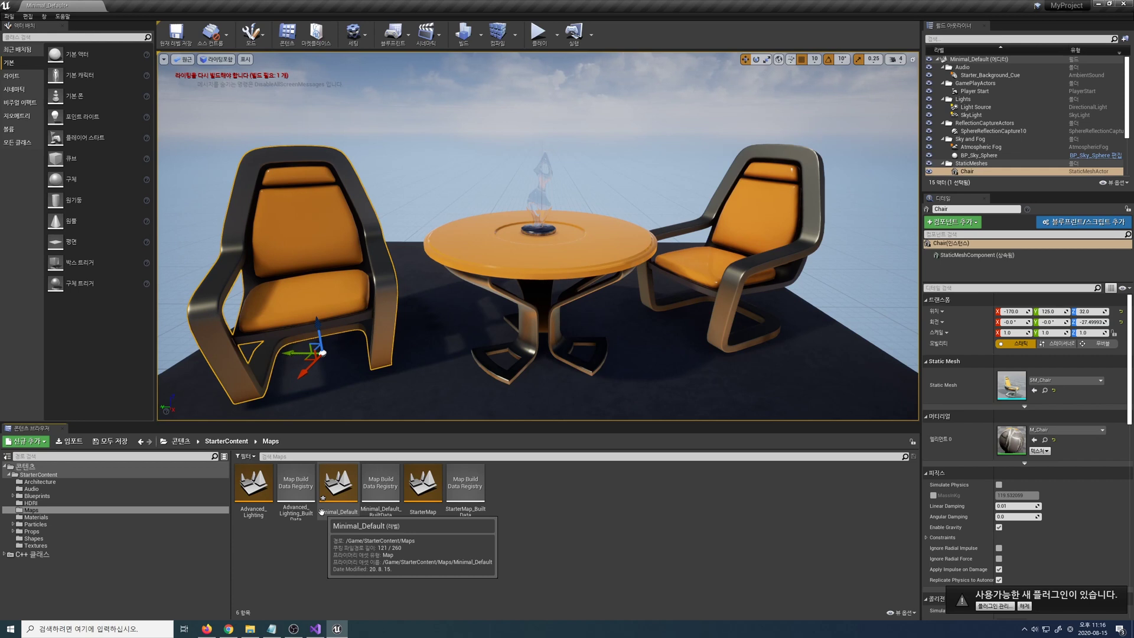
pyautogui.click(9, 16)
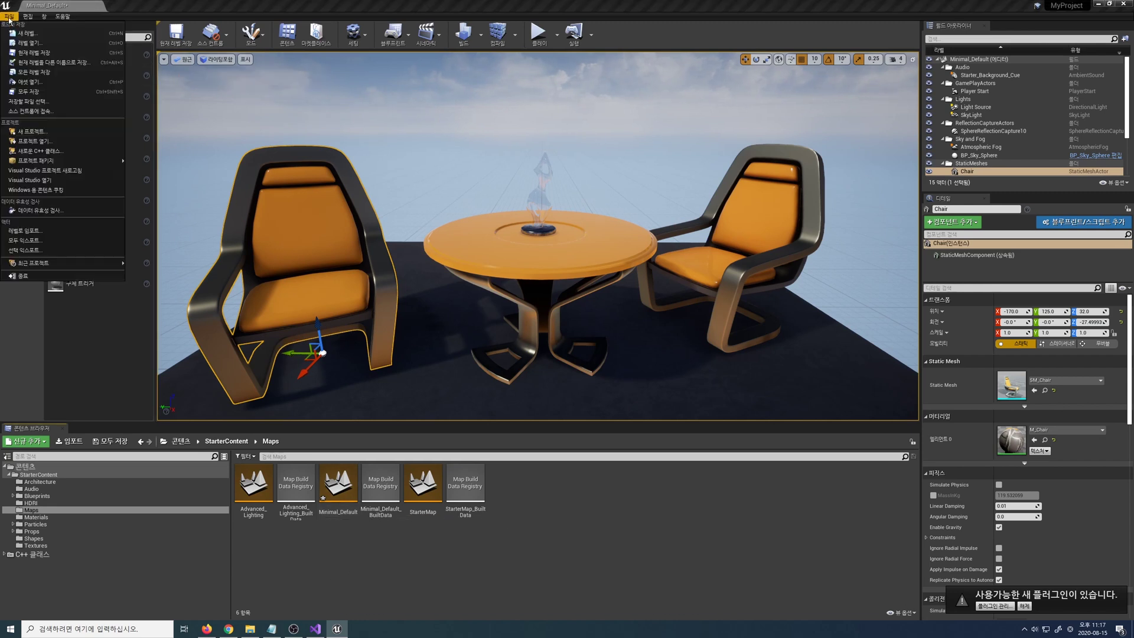
pyautogui.click(69, 52)
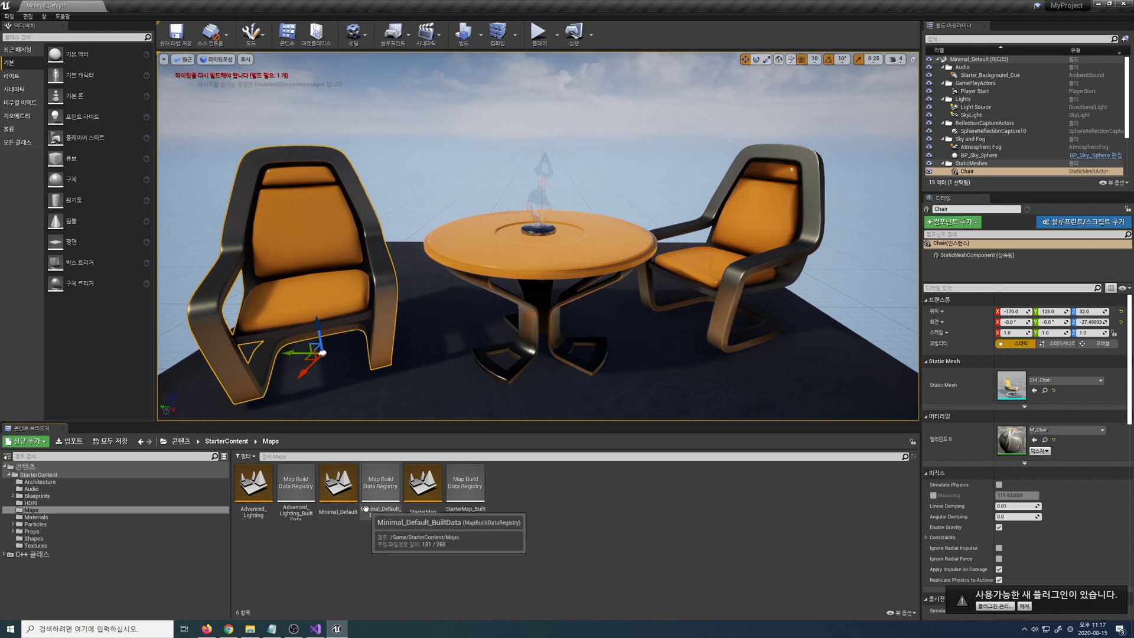
# Step: Create a new material and a new Actor-based Blueprint class in the Maps folder, keeping the default names
pyautogui.rightClick(602, 498)
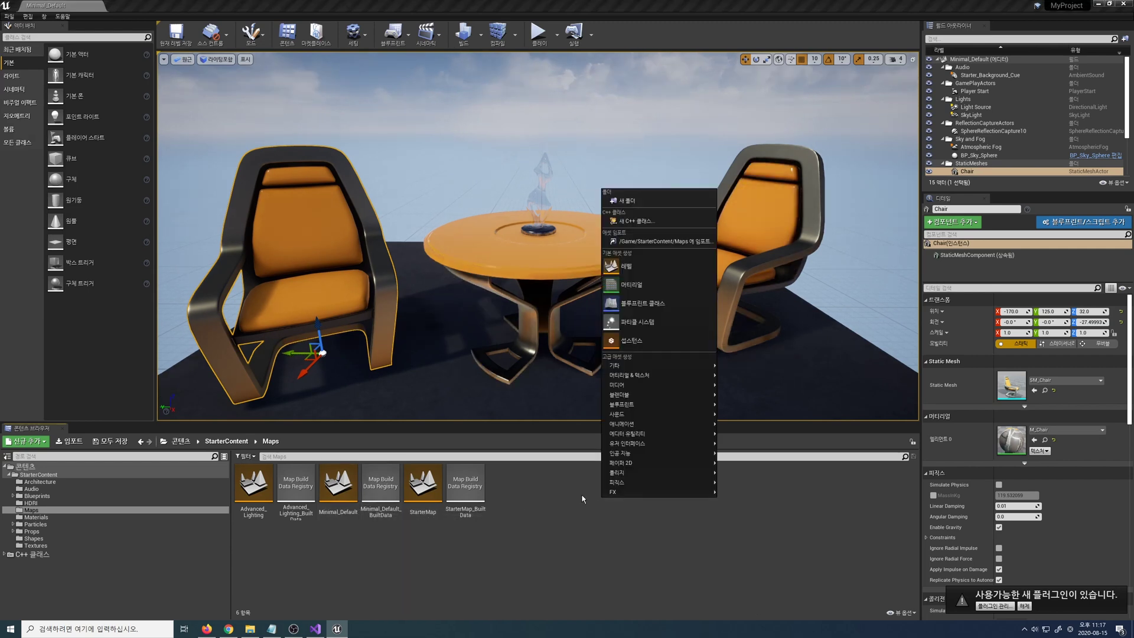
pyautogui.click(624, 288)
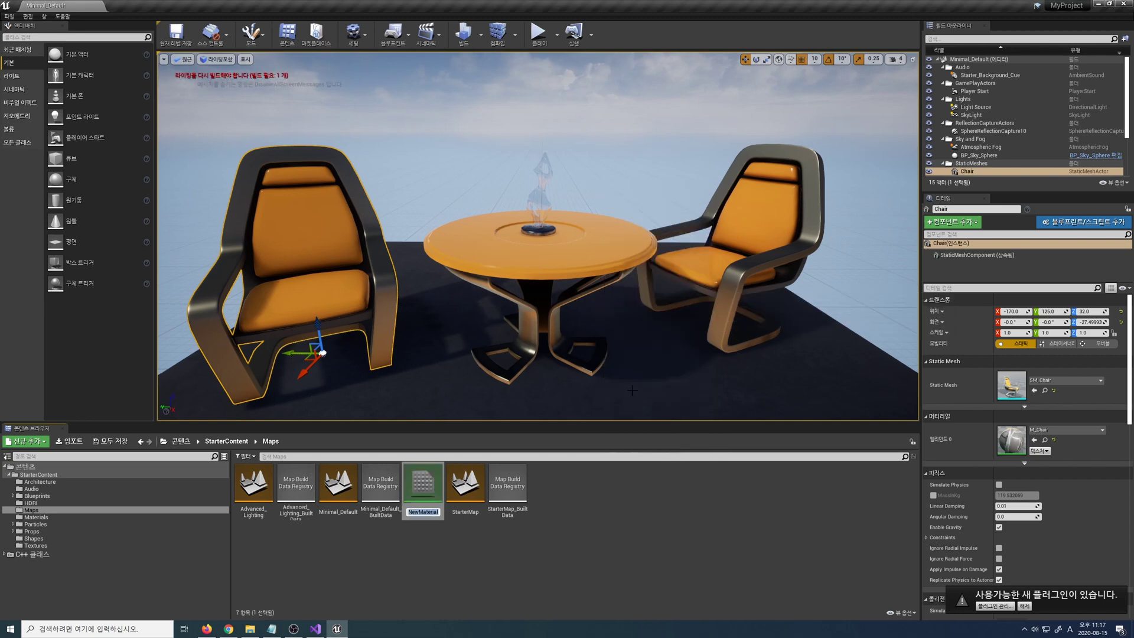
pyautogui.rightClick(605, 508)
pyautogui.click(643, 301)
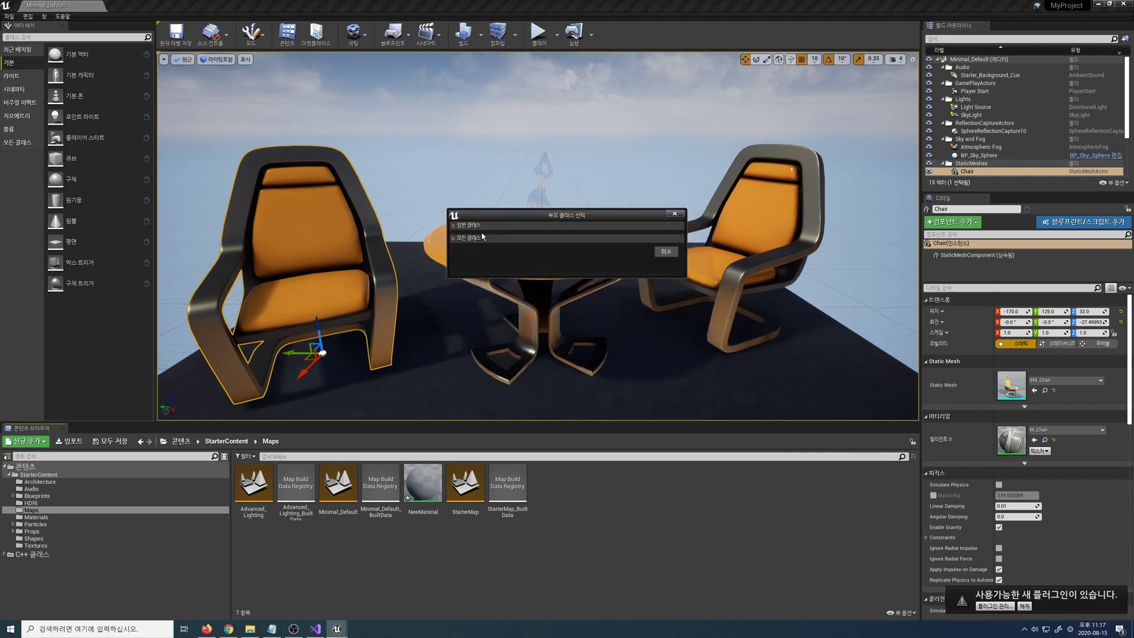
pyautogui.click(476, 239)
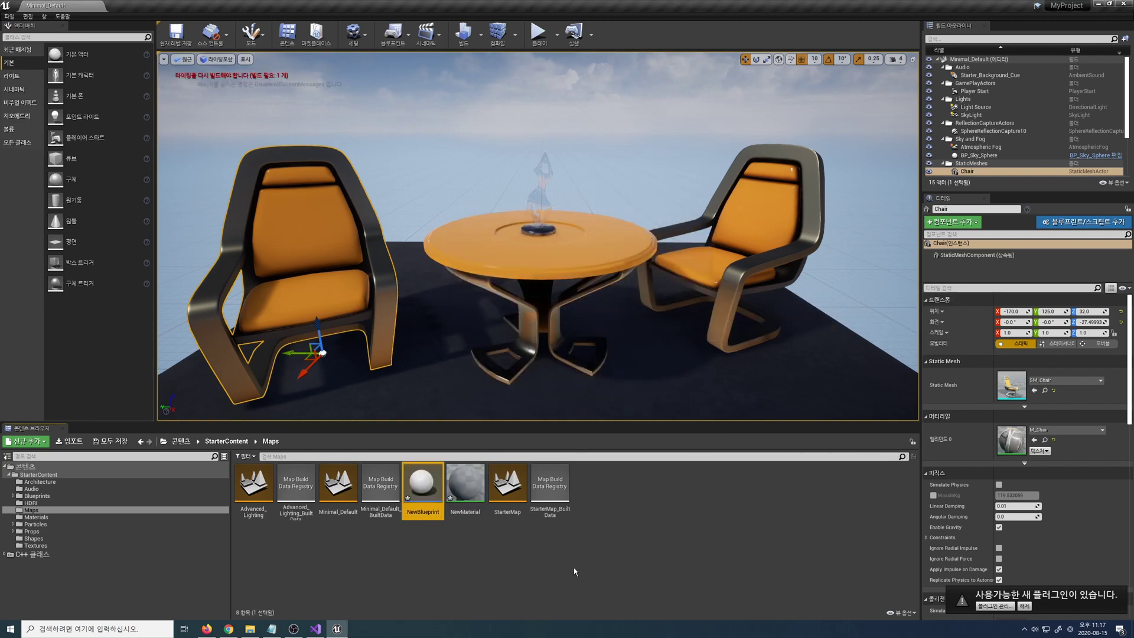
# Step: Open the new Blueprint to view its editor, close it again and deselect the asset
pyautogui.doubleClick(421, 498)
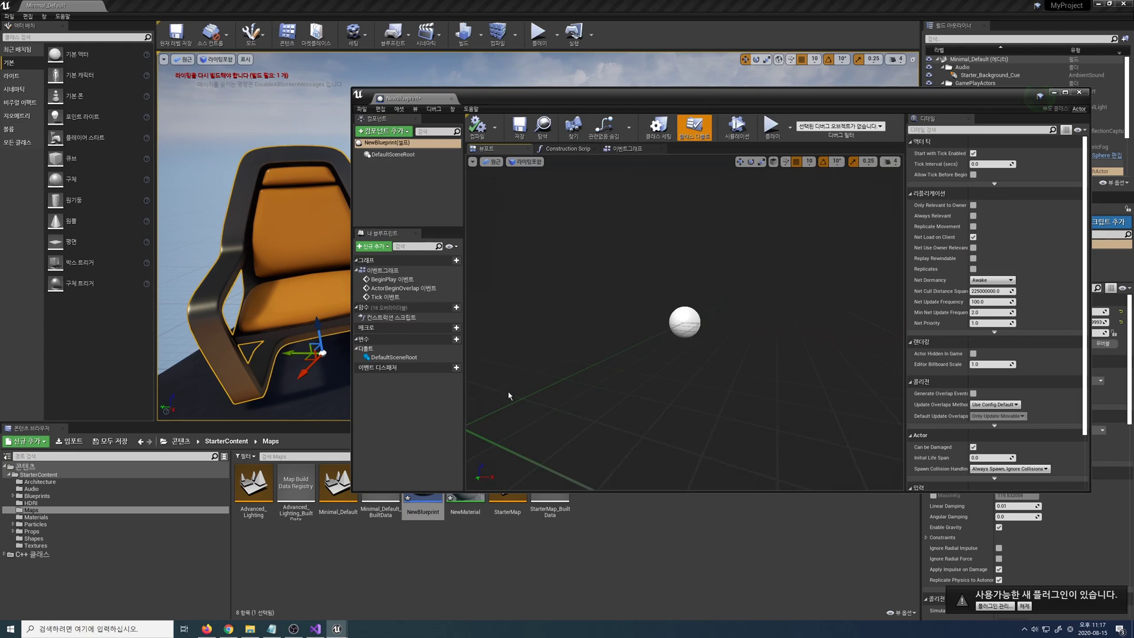
pyautogui.click(1079, 92)
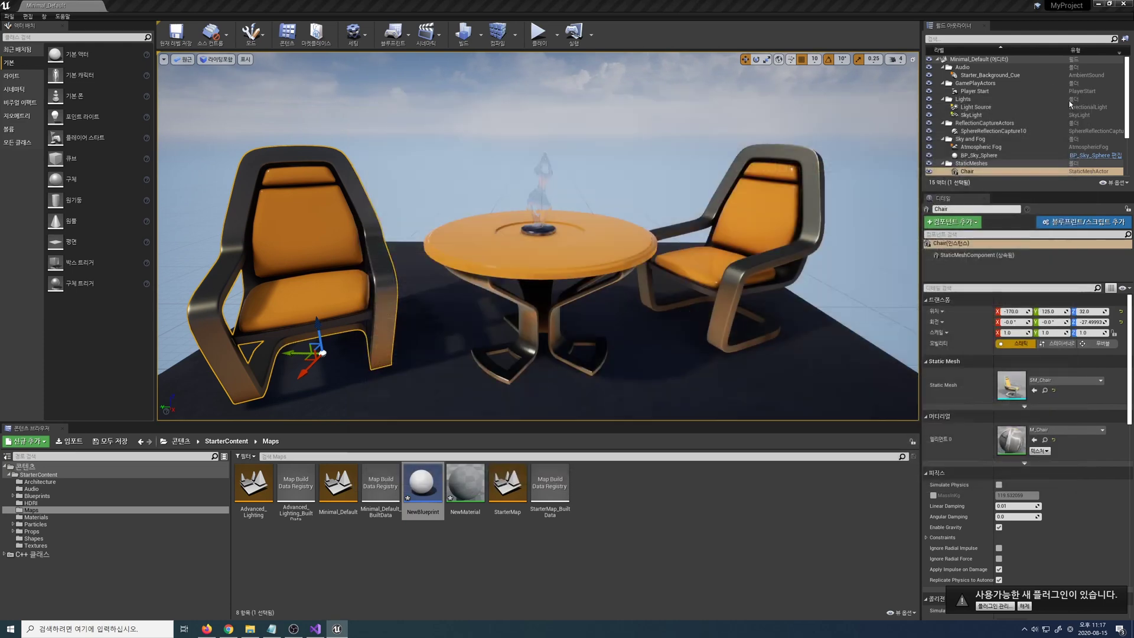
pyautogui.click(756, 514)
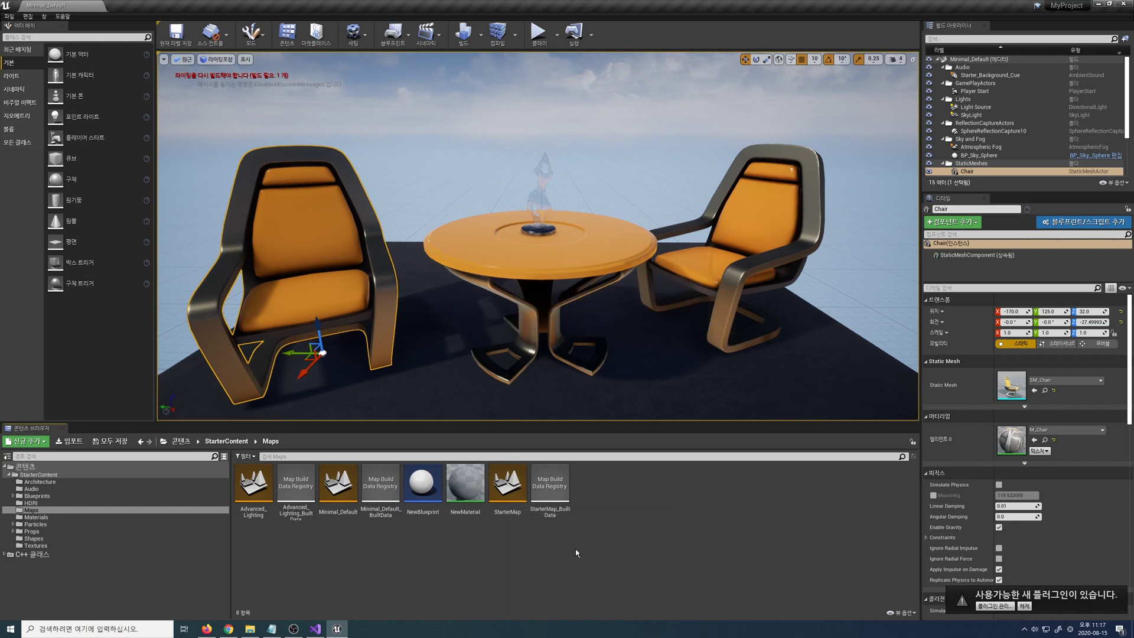
# Step: Close the MyProject editor and relaunch the engine to its project browser
pyautogui.click(1125, 6)
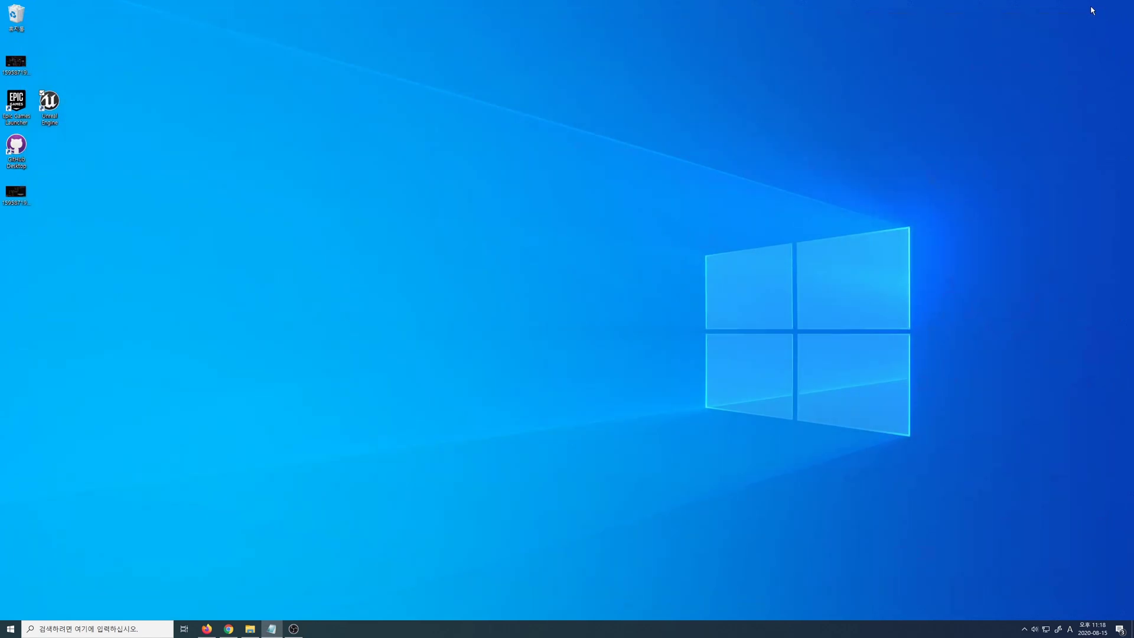
pyautogui.press('Return')
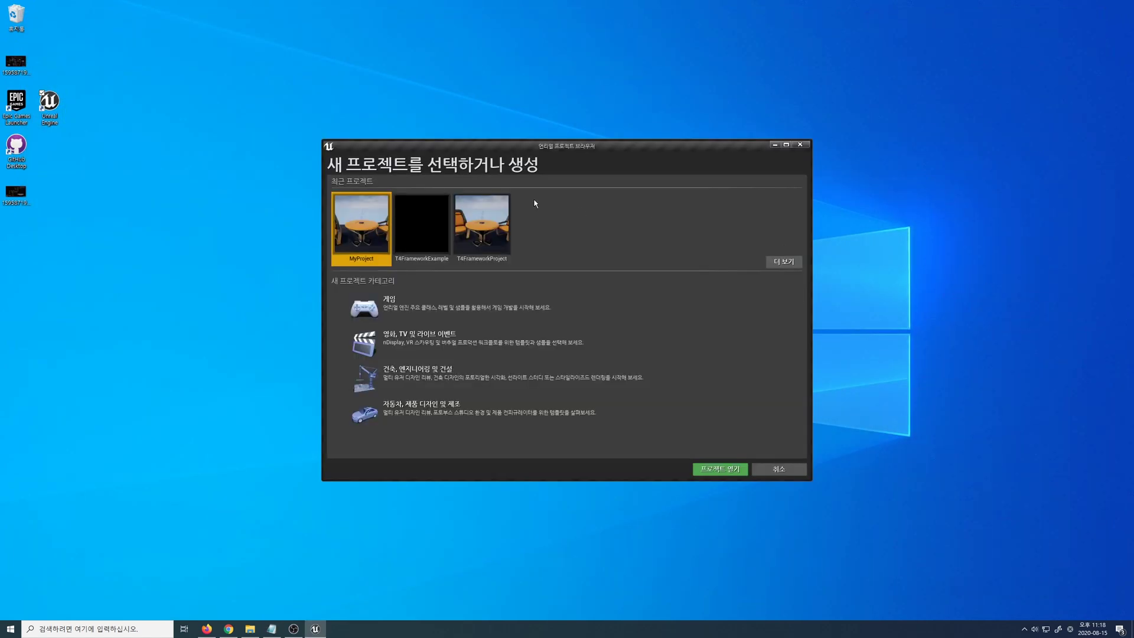
# Step: Switch to the Epic Games Launcher library and view the actions available for MyProject
pyautogui.doubleClick(16, 104)
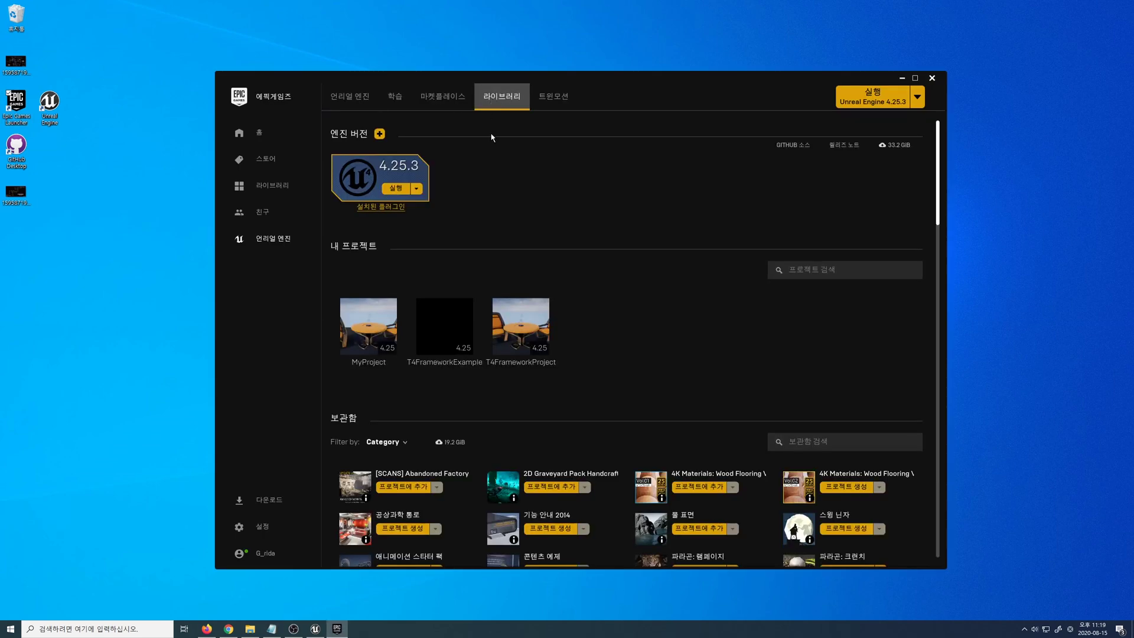
pyautogui.rightClick(368, 312)
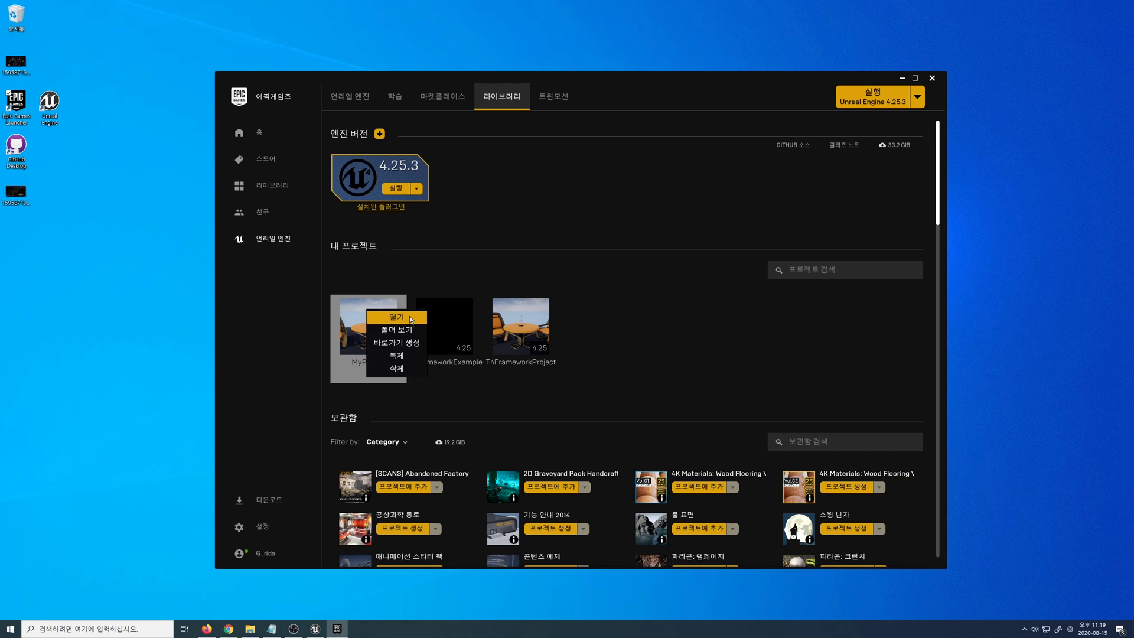
pyautogui.click(462, 269)
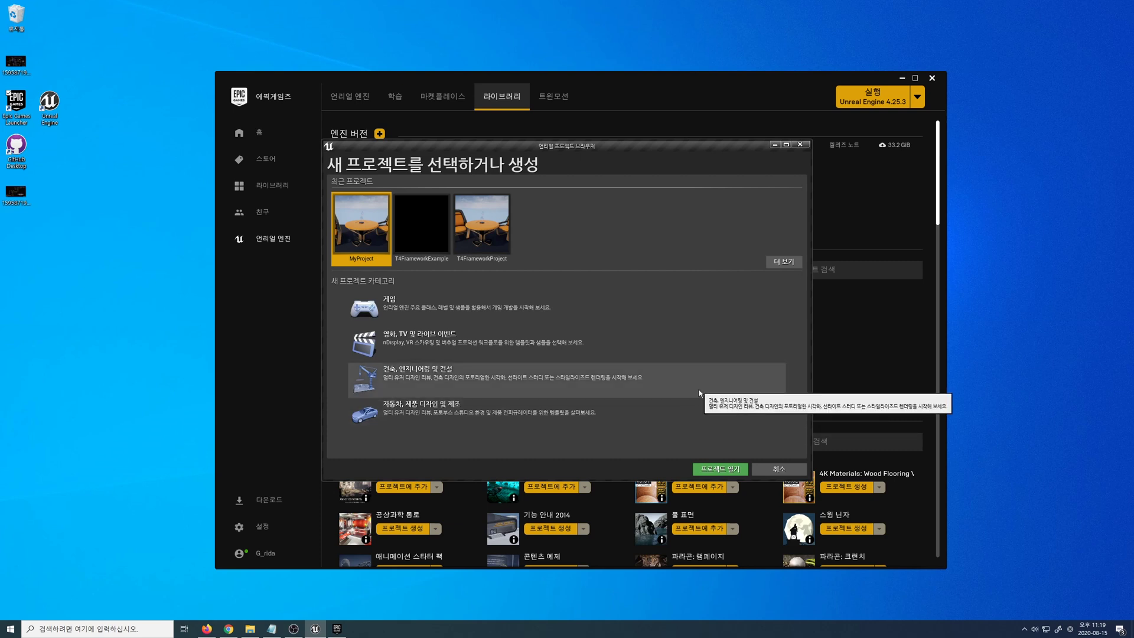
# Step: Browse for an existing project from the Unreal project browser and open MyProject.uproject
pyautogui.click(775, 265)
pyautogui.click(782, 449)
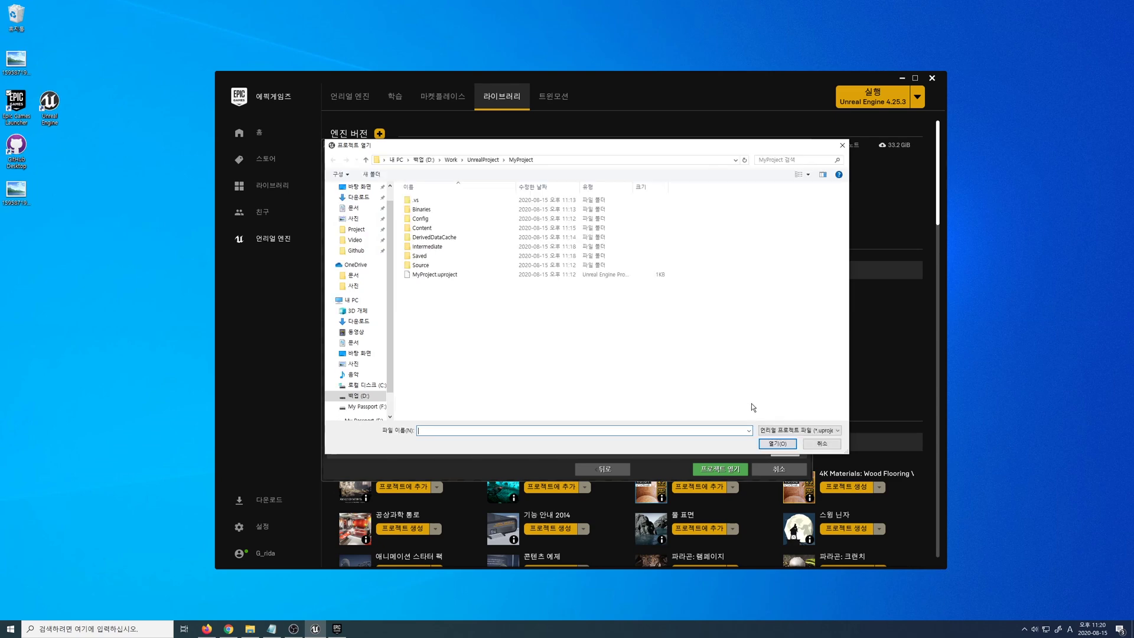
pyautogui.click(426, 276)
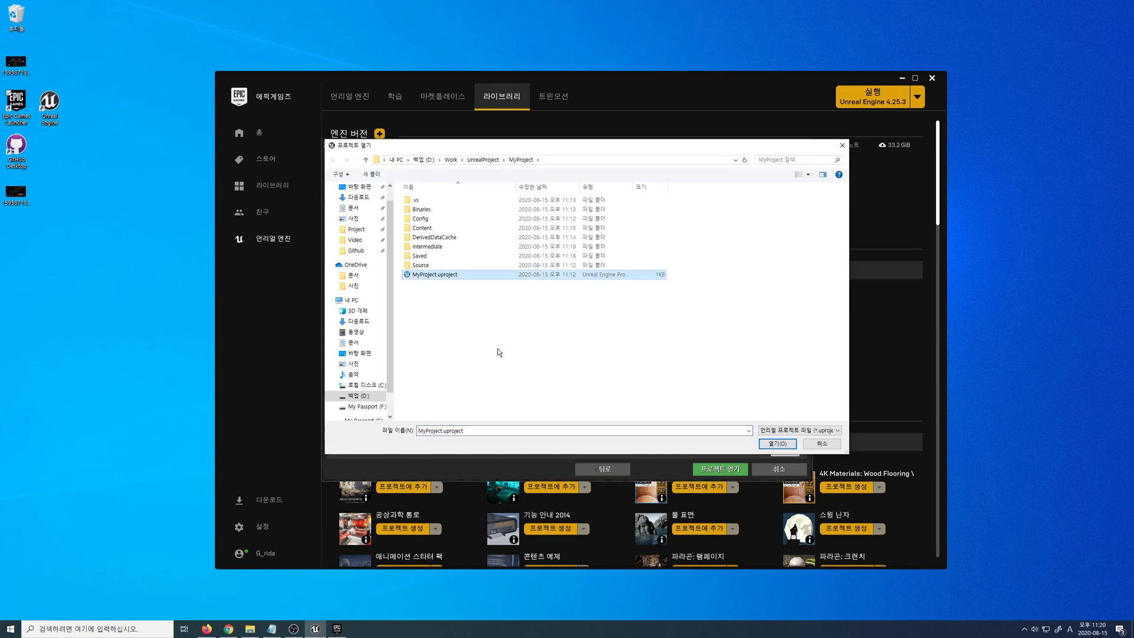
pyautogui.click(784, 446)
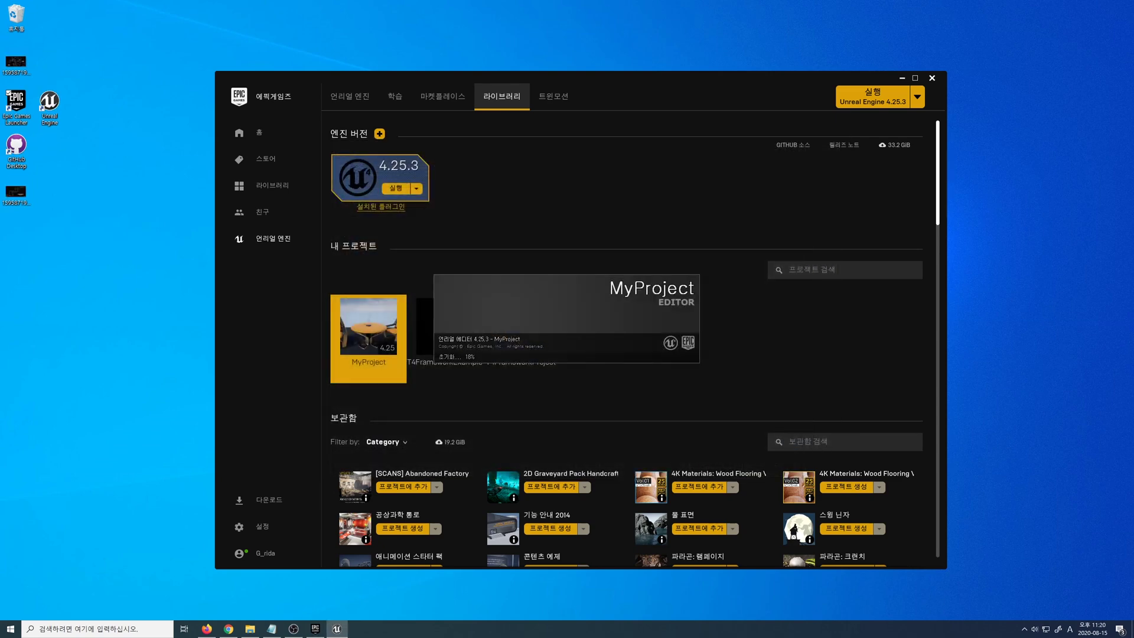